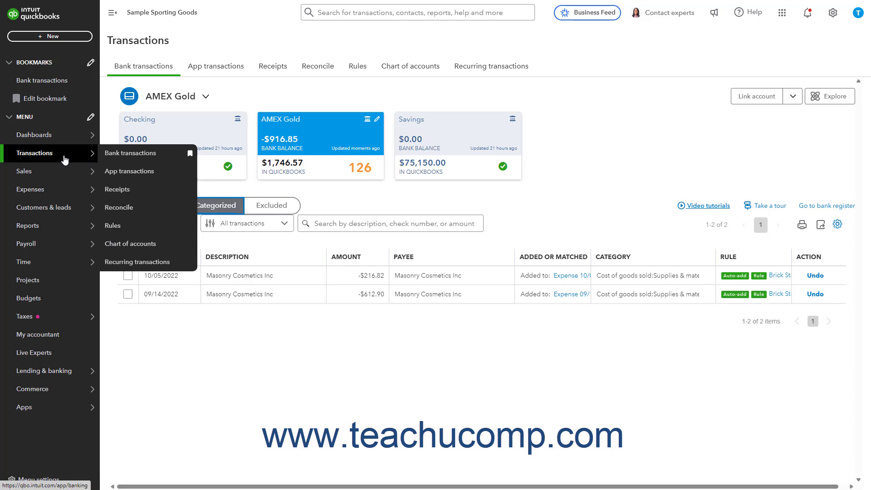
Start a new bank rule and name it "DOORDASH Meals on AMEX"
click(359, 69)
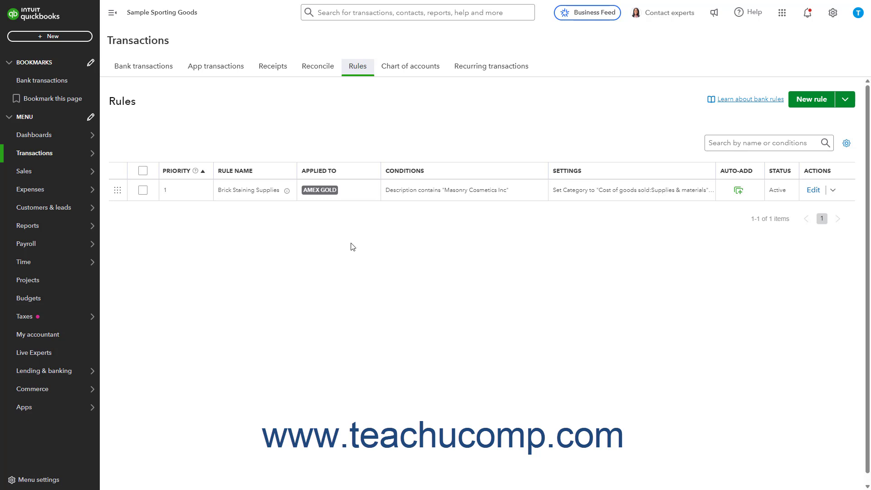
click(810, 99)
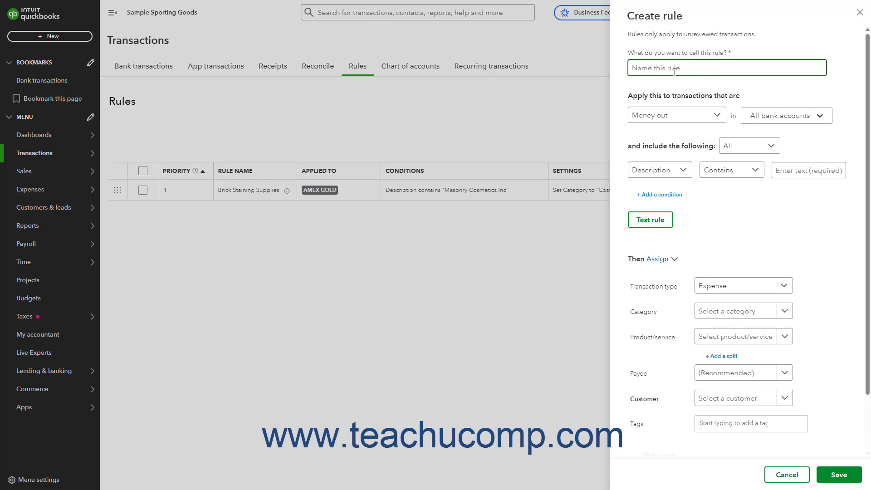
text(DOORDASH Meals on AMEX)
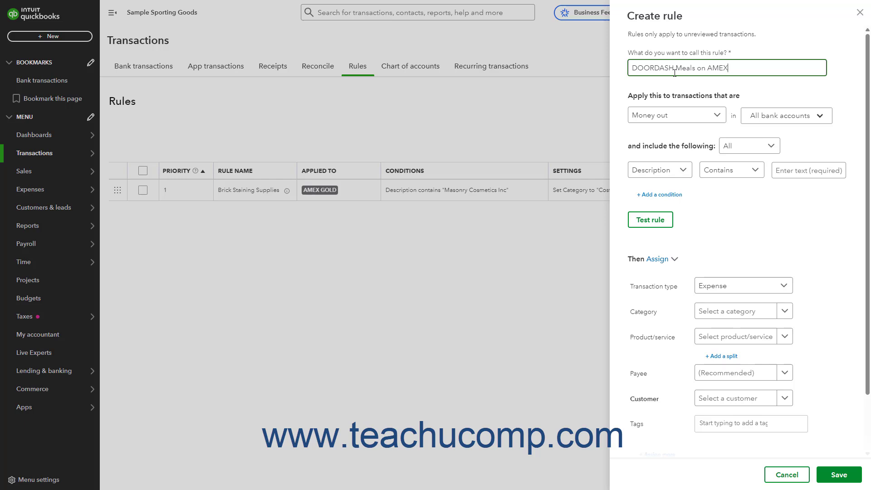
Apply the rule to Money out transactions in the AMEX Gold account only, excluding Checking and Savings
click(716, 121)
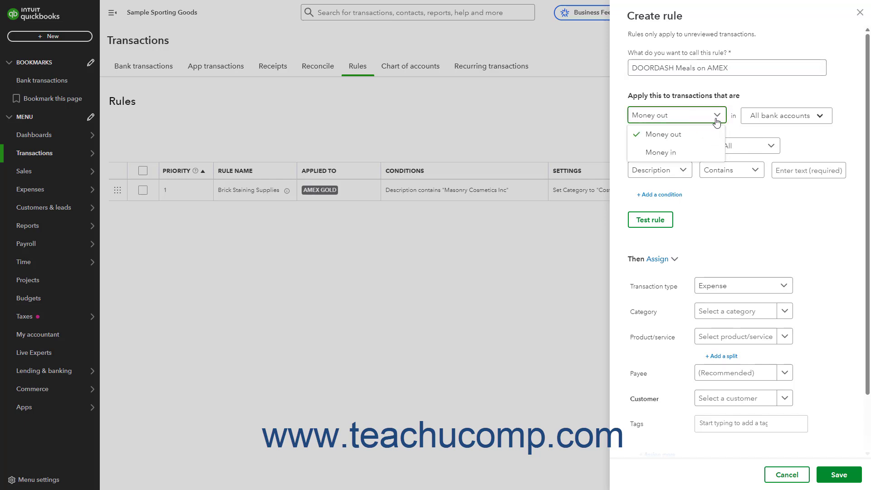
click(700, 137)
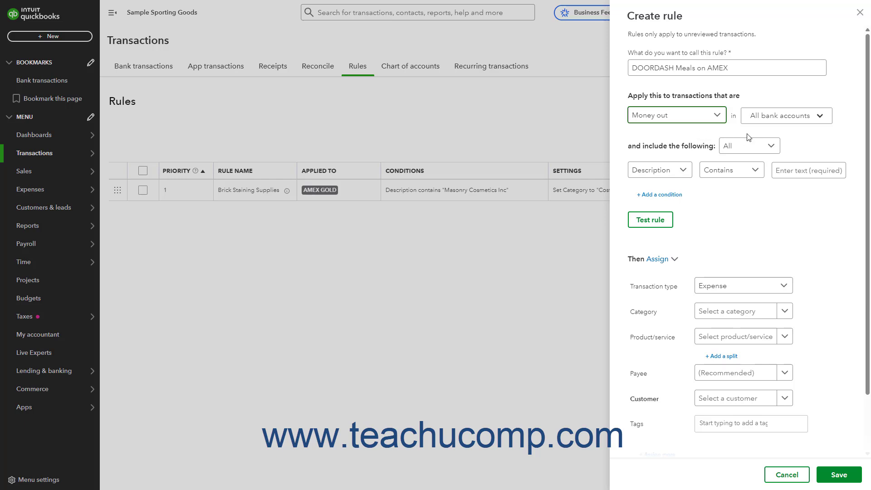
click(821, 117)
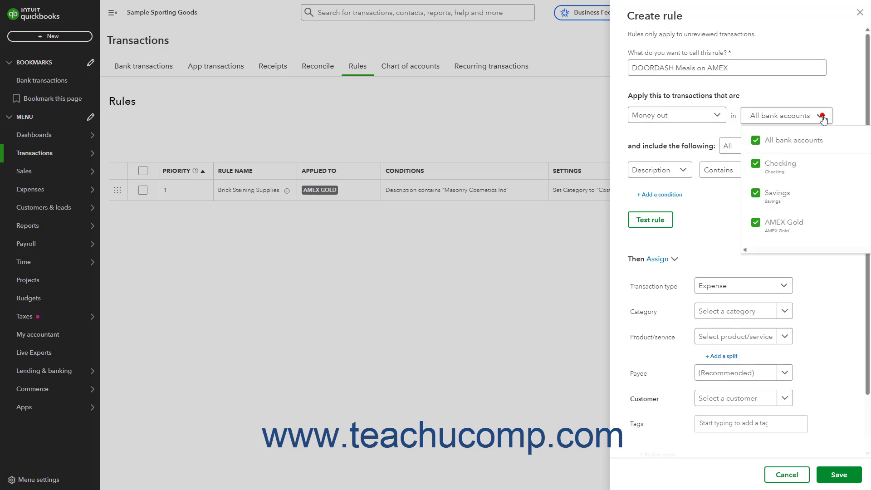
click(756, 165)
click(753, 192)
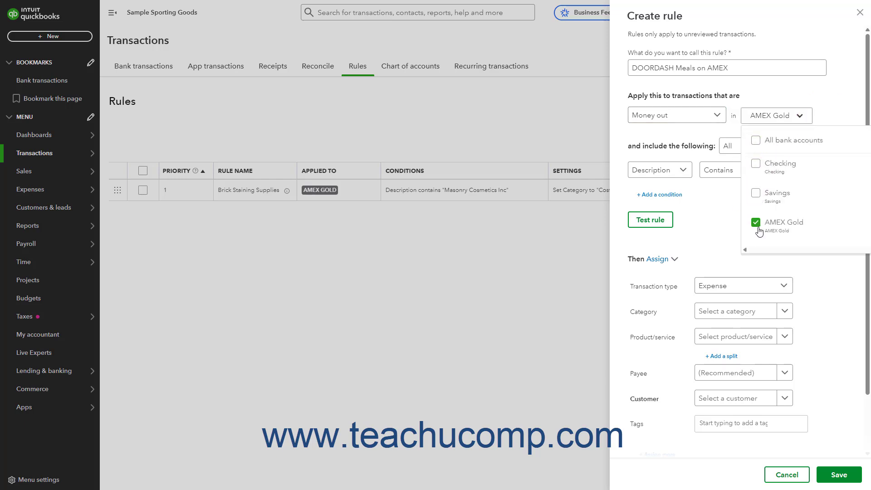
click(824, 112)
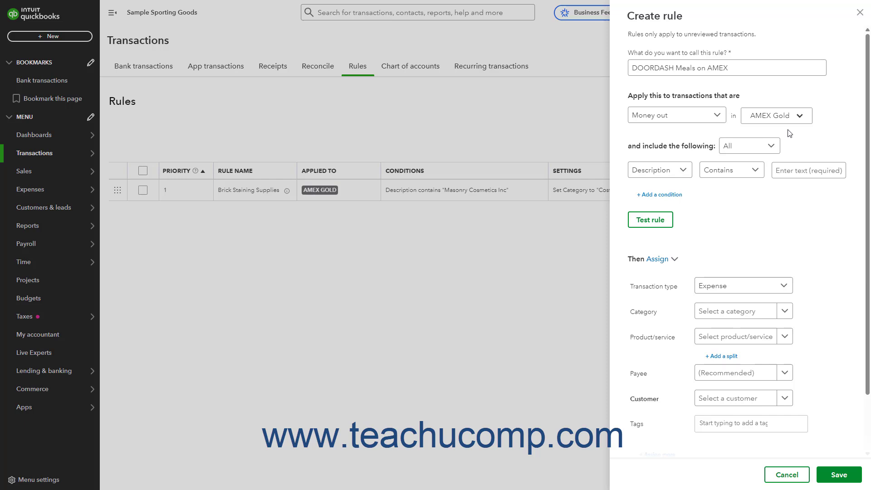
Require all conditions to match, with a single condition that the Description contains "DOORDASH"
click(772, 146)
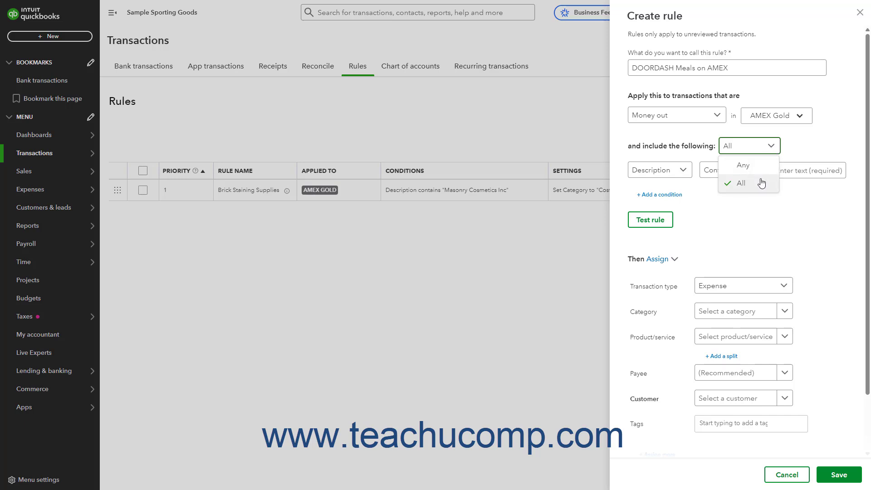
click(774, 148)
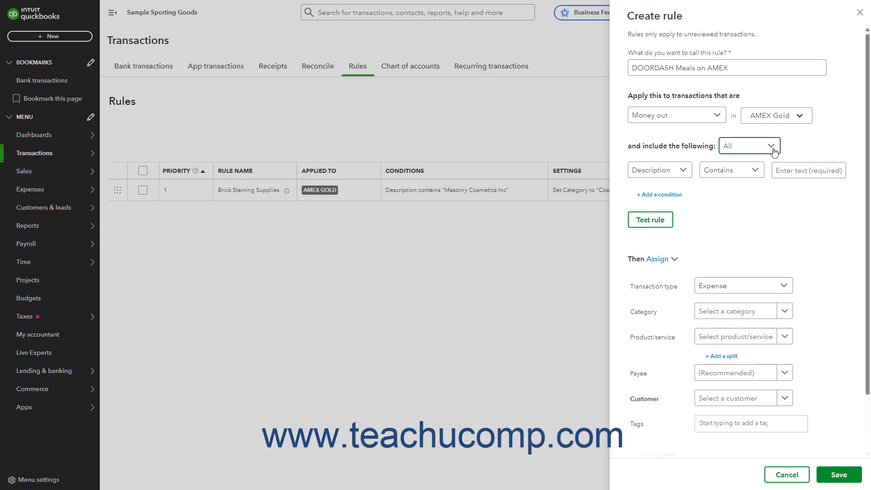
click(684, 172)
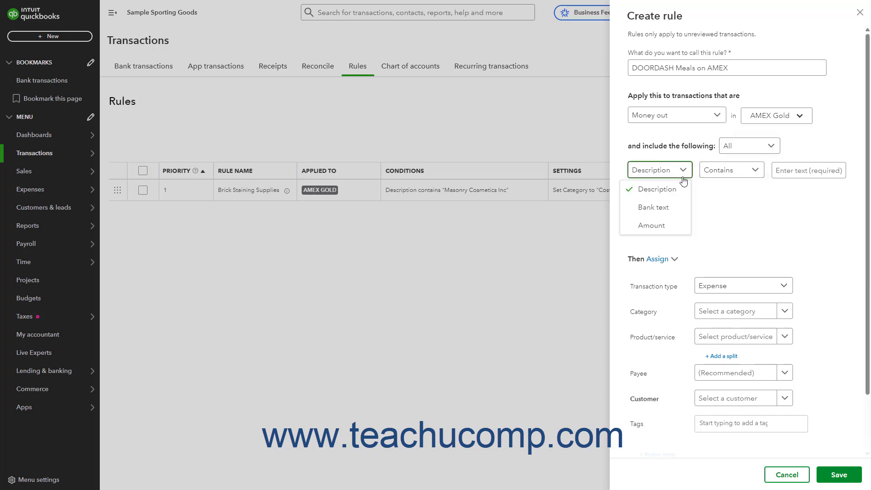
click(681, 190)
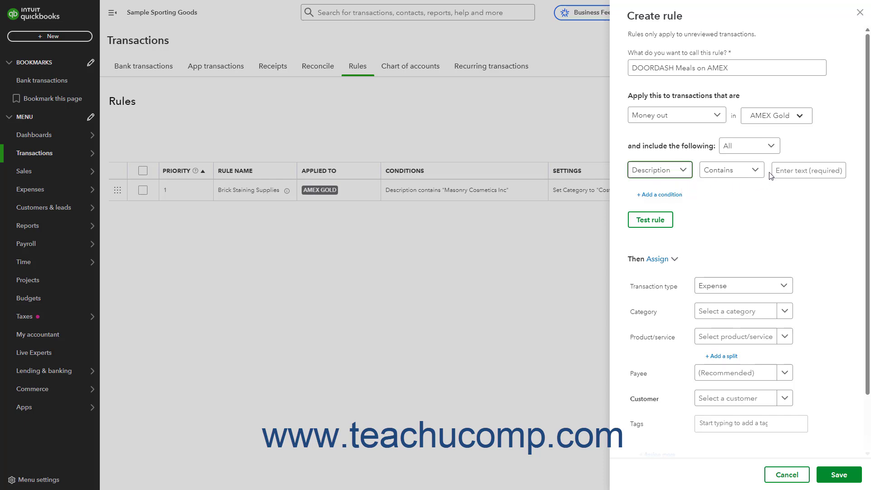
click(755, 170)
click(749, 190)
click(781, 171)
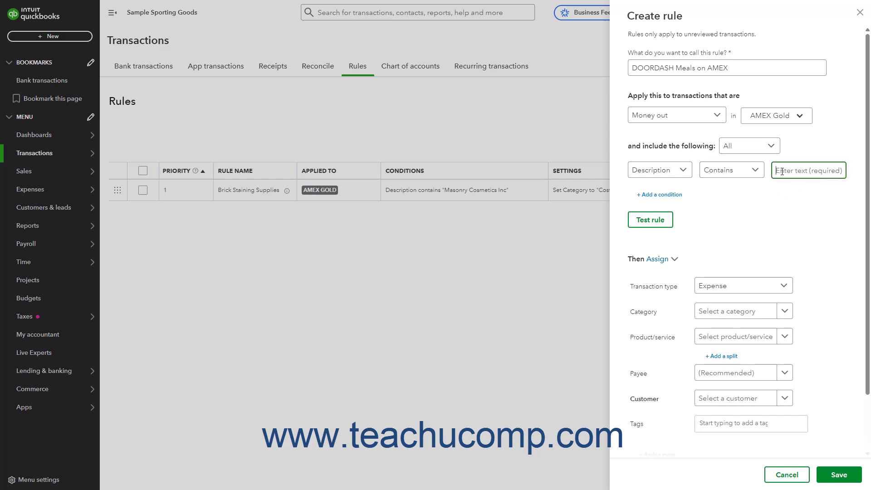
text(DOORDASH)
click(674, 196)
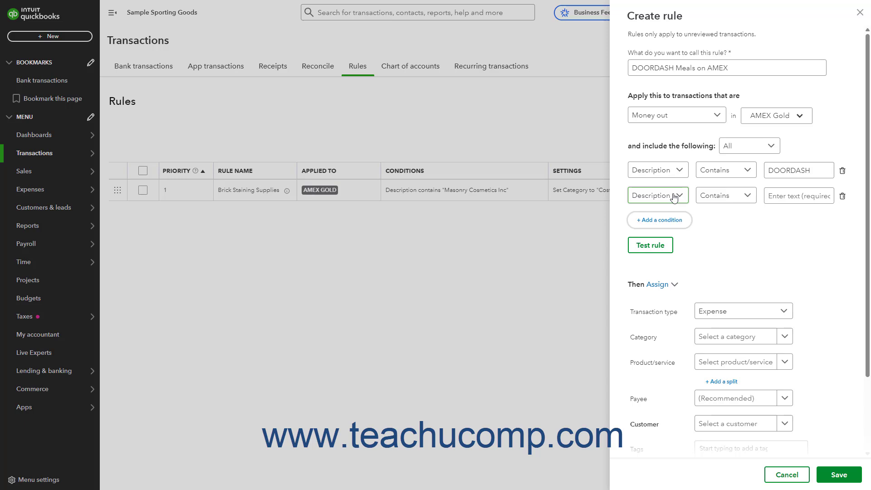
click(842, 196)
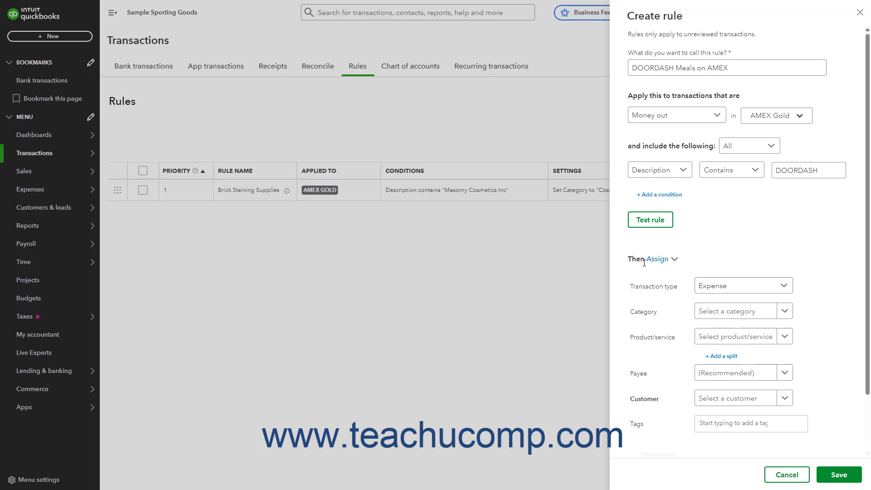
Keep the rule's action as Assign and its transaction type as Expense
click(674, 260)
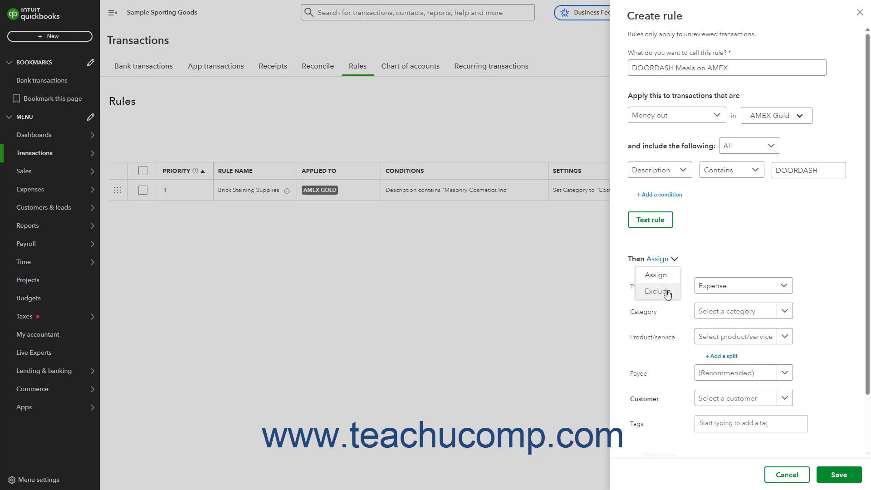
click(701, 268)
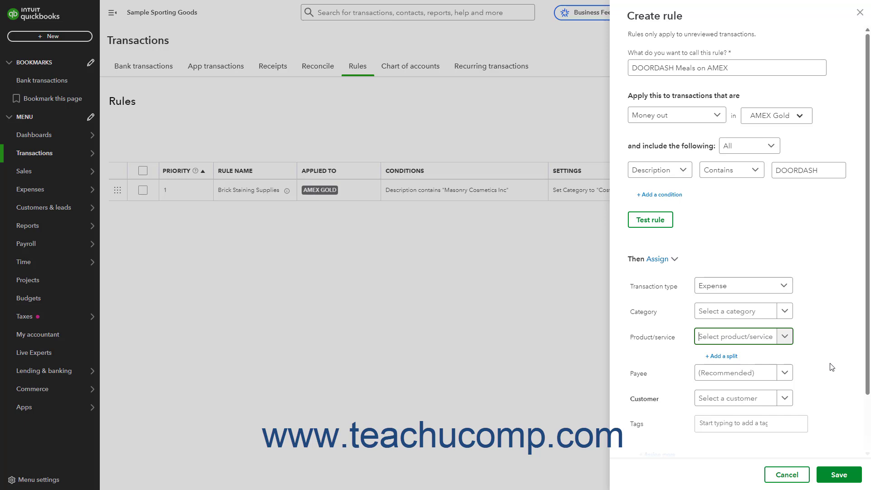
click(782, 286)
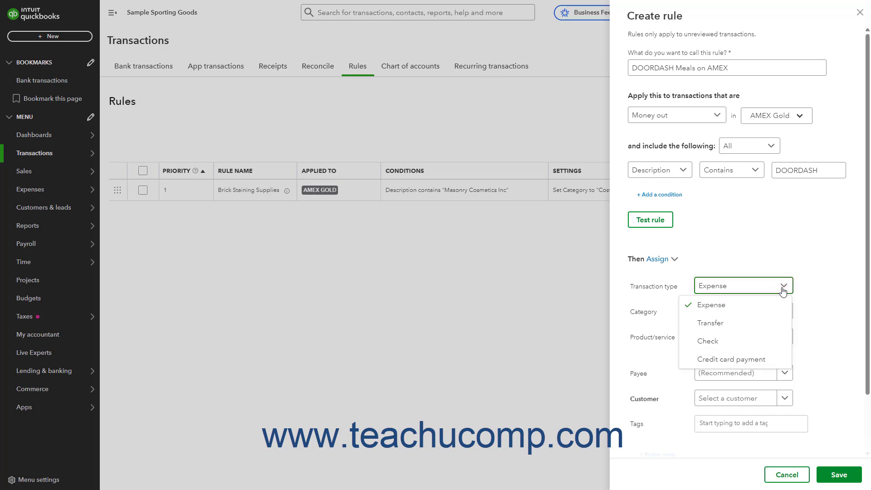
click(749, 307)
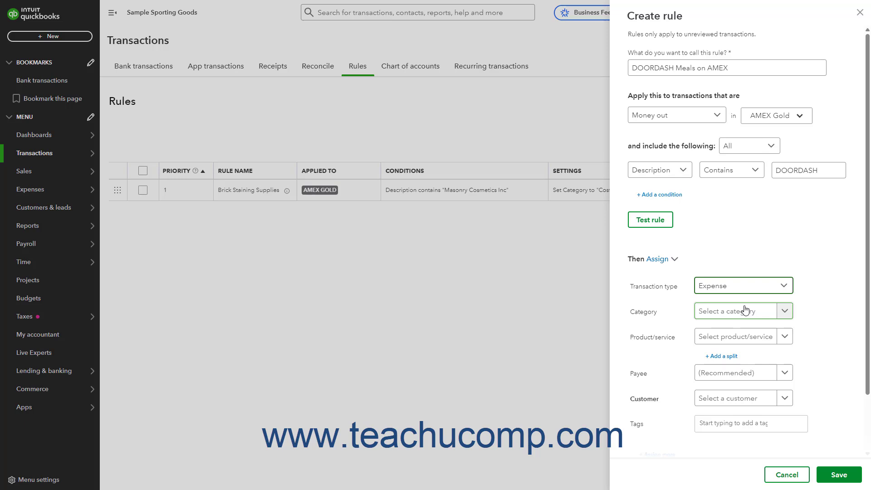
Set the rule's category to Meals and its payee to the vendor Doordash
click(755, 310)
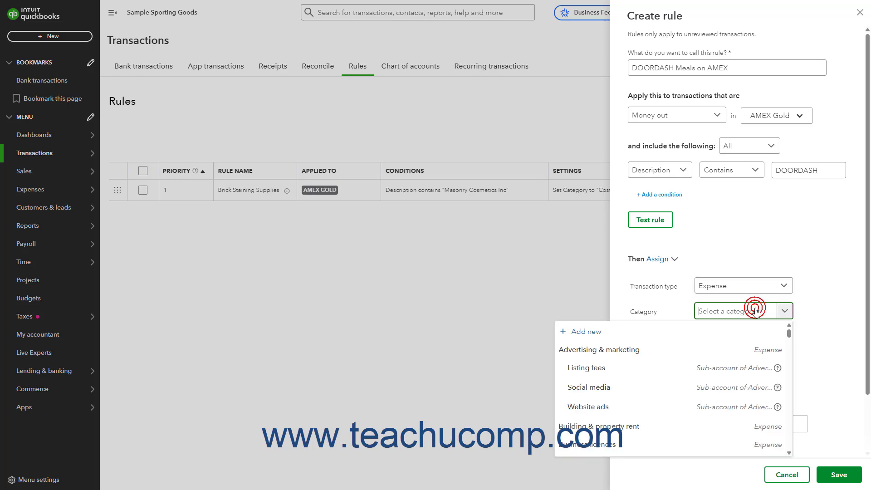
text(Meal)
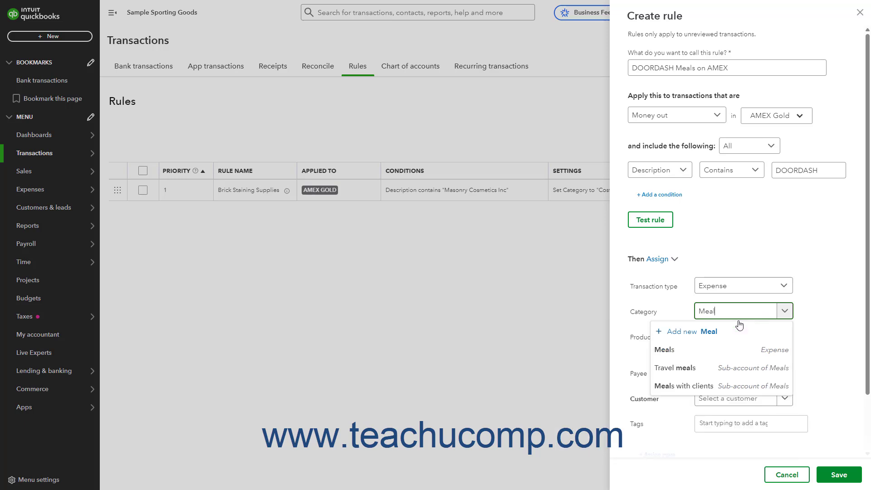
click(699, 350)
click(781, 371)
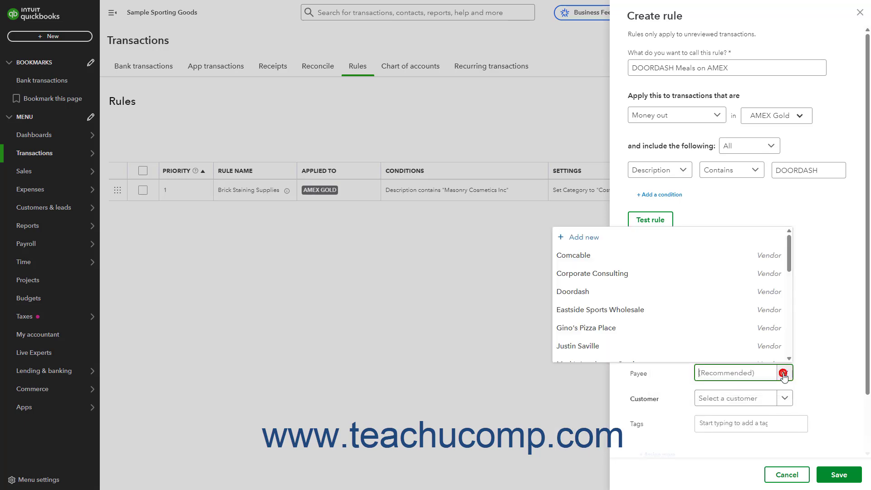
text(Doo)
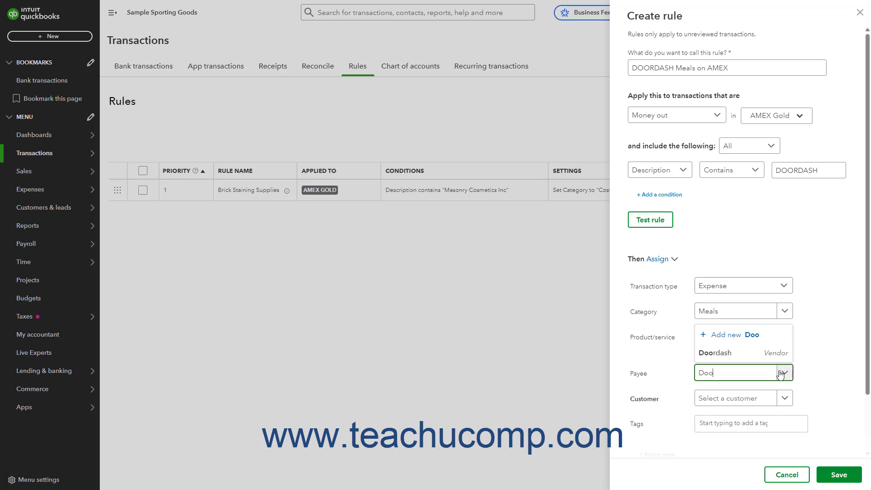
click(717, 352)
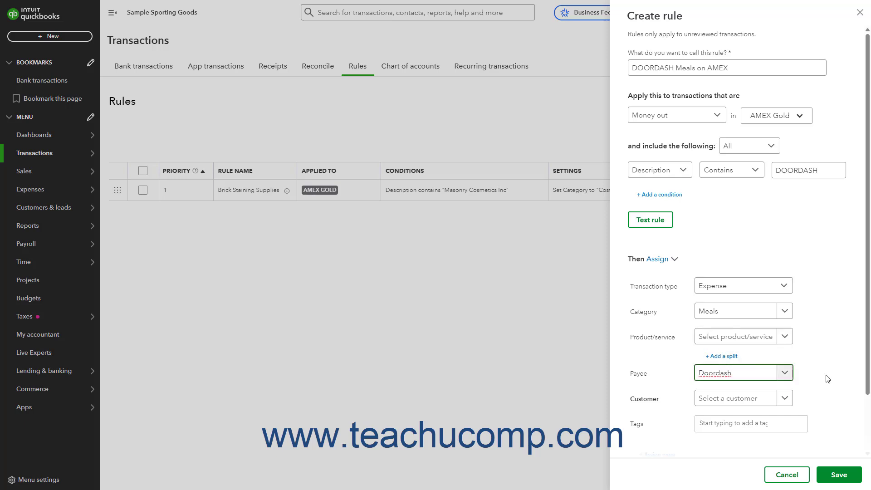
scroll(828, 379, down, 2)
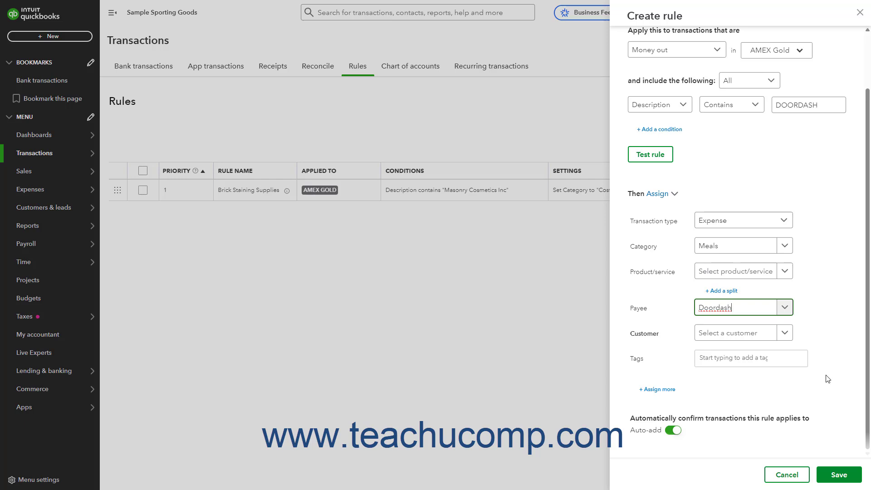
click(735, 294)
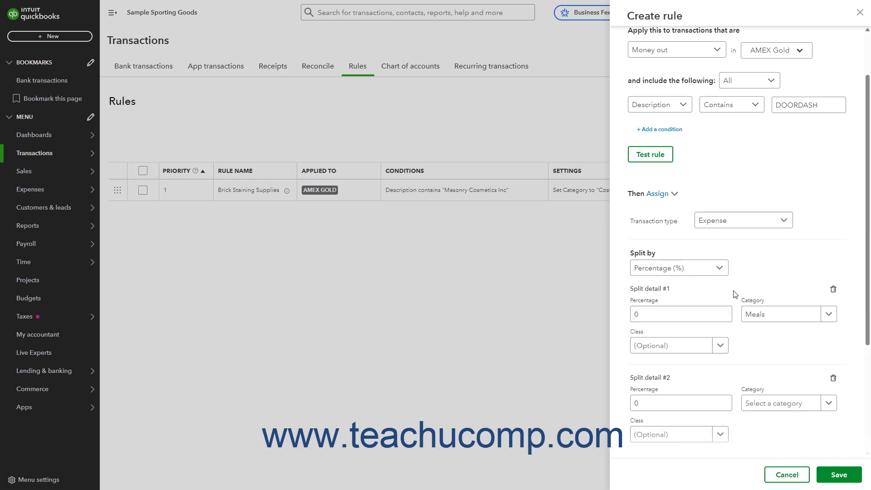
click(720, 269)
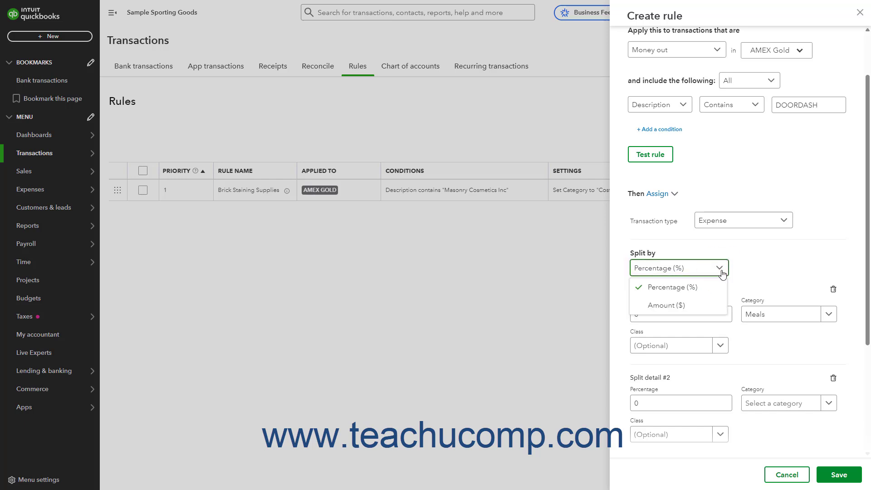
click(722, 272)
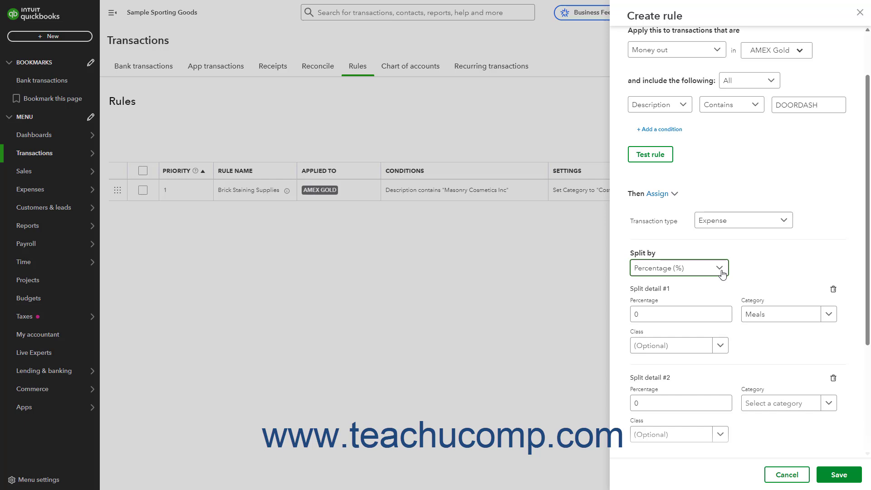
scroll(767, 274, down, 2)
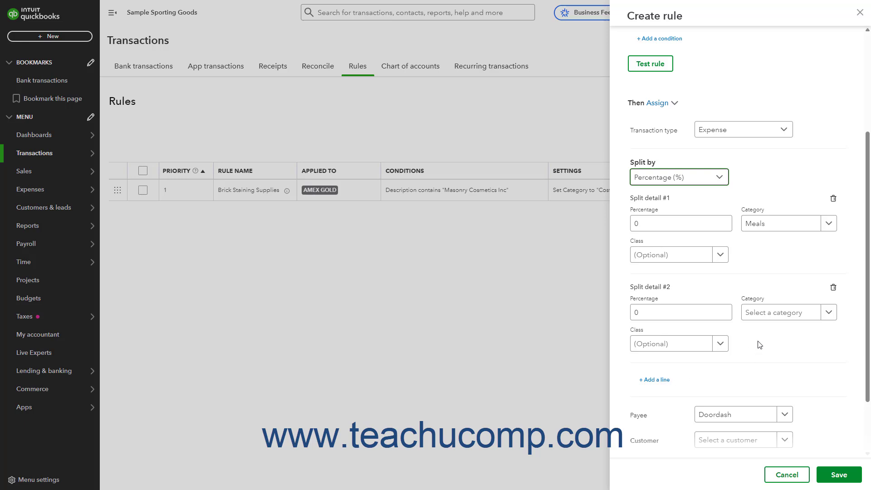
click(833, 291)
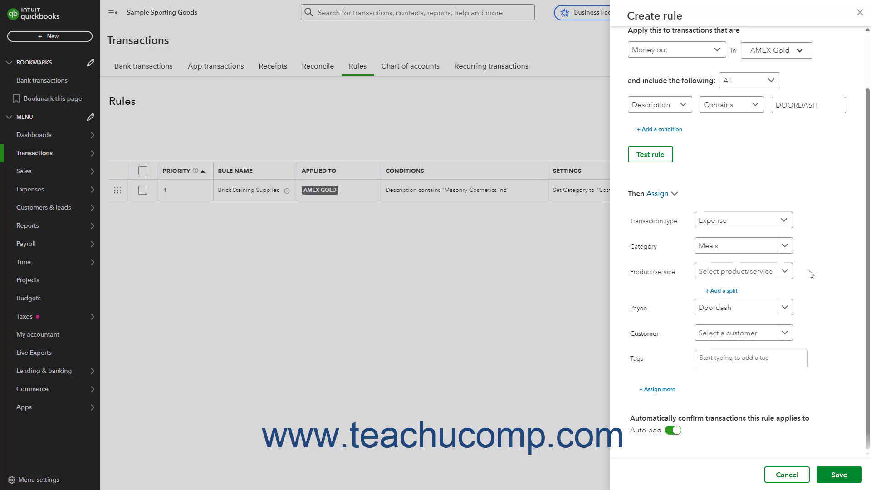
click(667, 392)
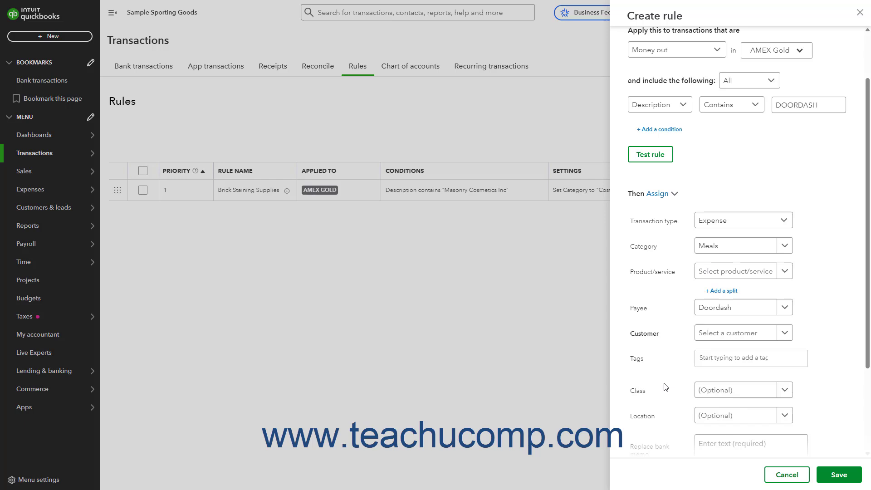
scroll(665, 387, down, 3)
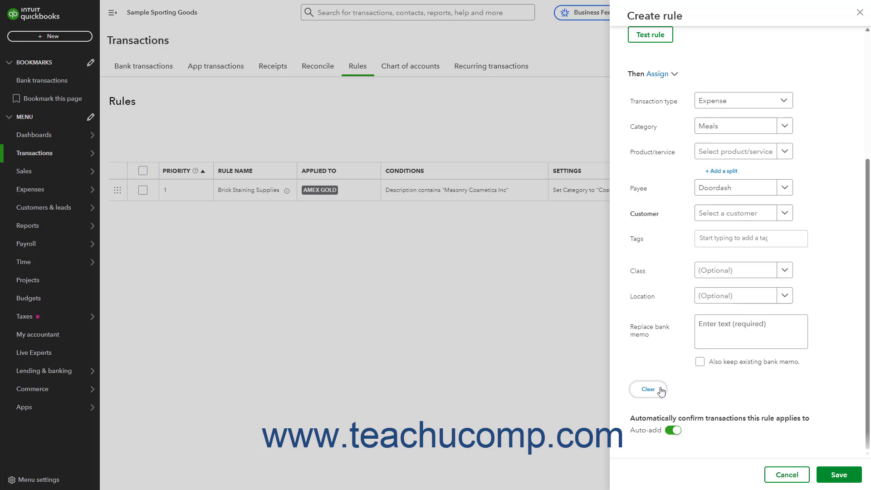
click(660, 391)
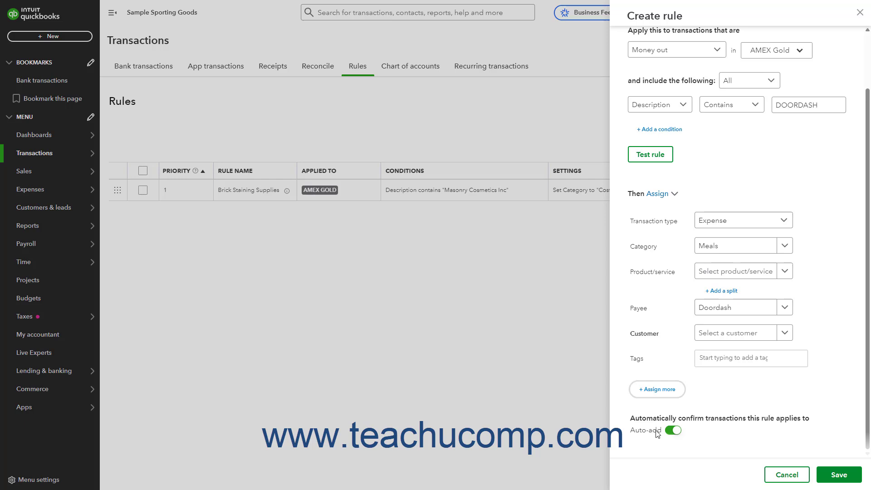
Test the DOORDASH rule against the unreviewed transactions and save it
click(666, 162)
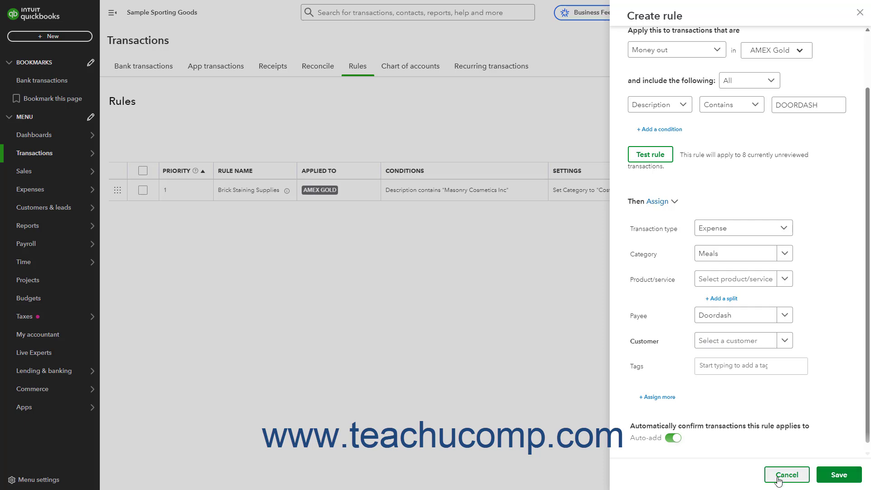
click(837, 474)
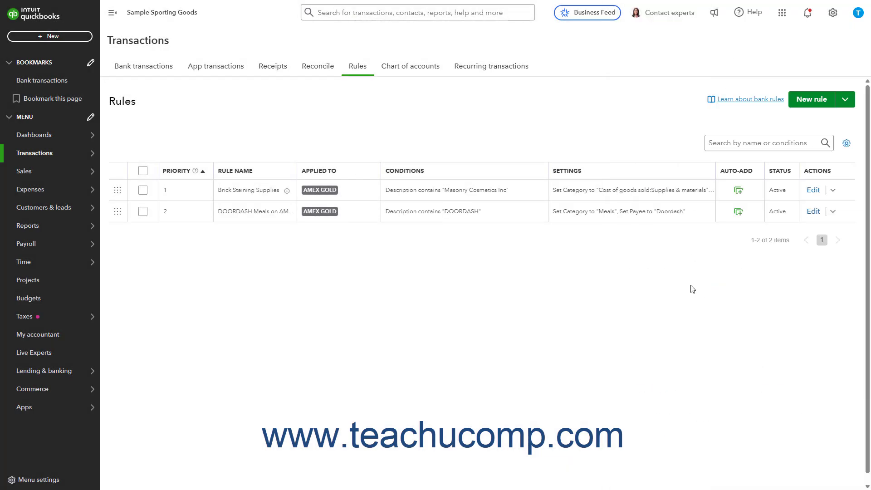
Edit the DOORDASH rule on AMEX Gold so that it applies when any of its conditions match
click(813, 212)
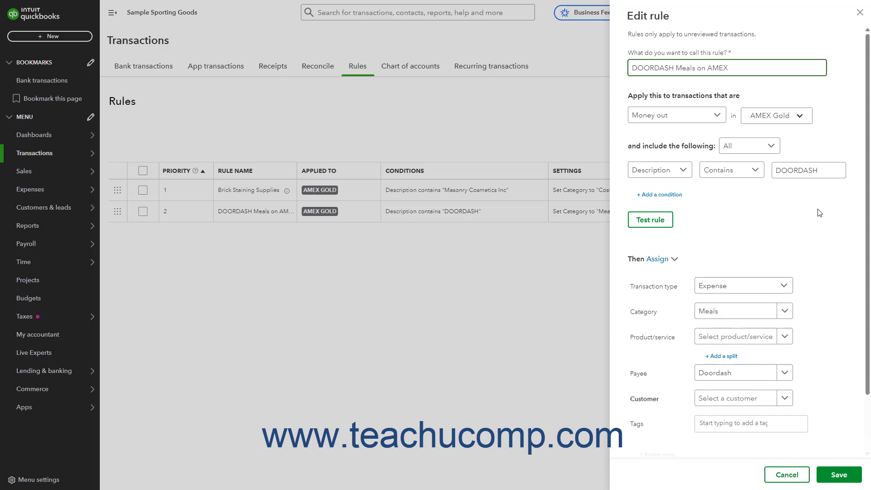
click(744, 152)
click(737, 166)
Add a second condition that the Description contains "Doordash.com", and test and save the edited rule
click(674, 194)
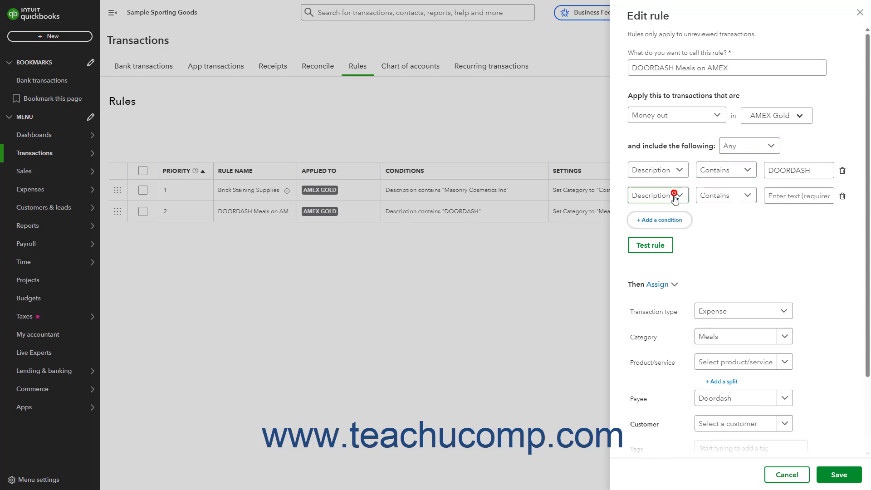
click(675, 212)
click(786, 196)
text(Doordash.com)
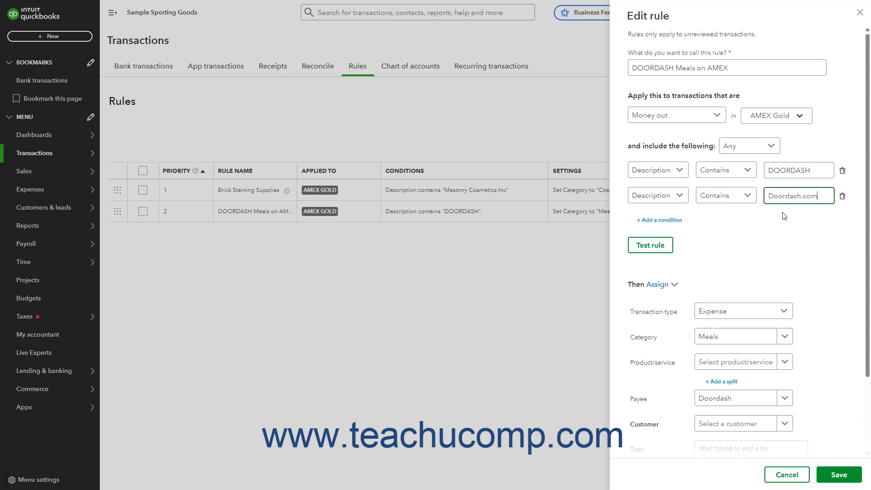
click(663, 251)
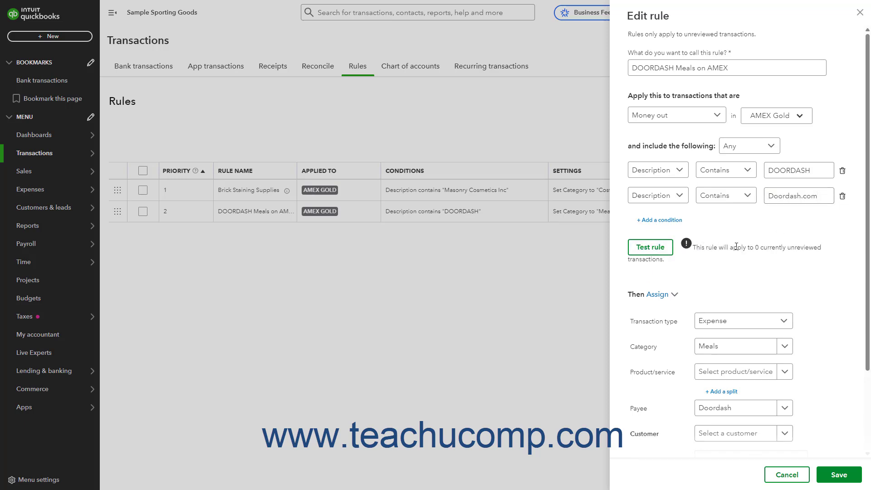
click(836, 473)
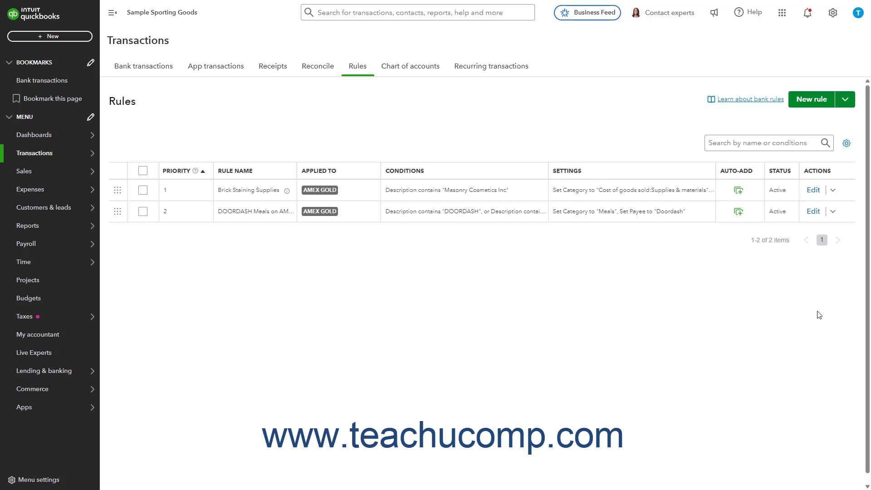
click(833, 211)
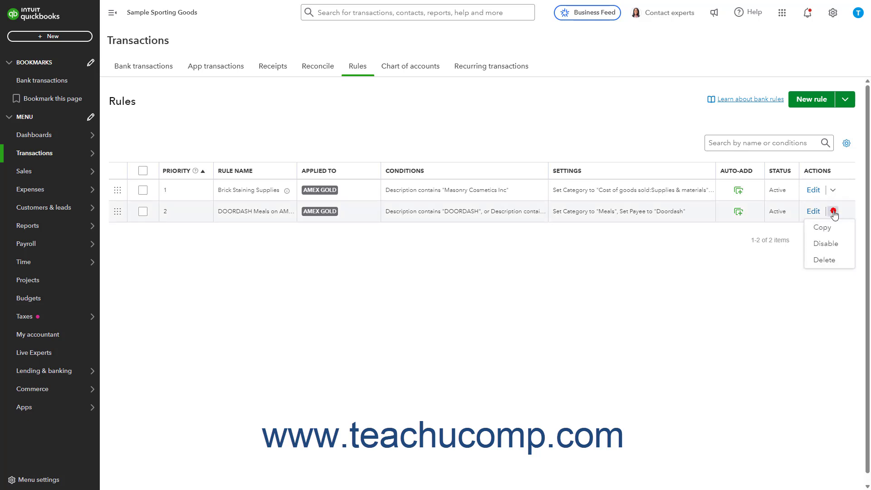
click(825, 260)
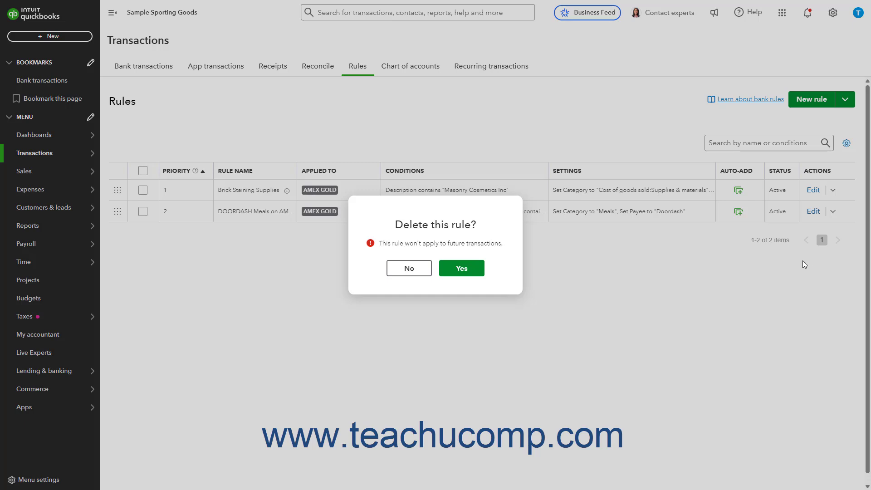
click(417, 272)
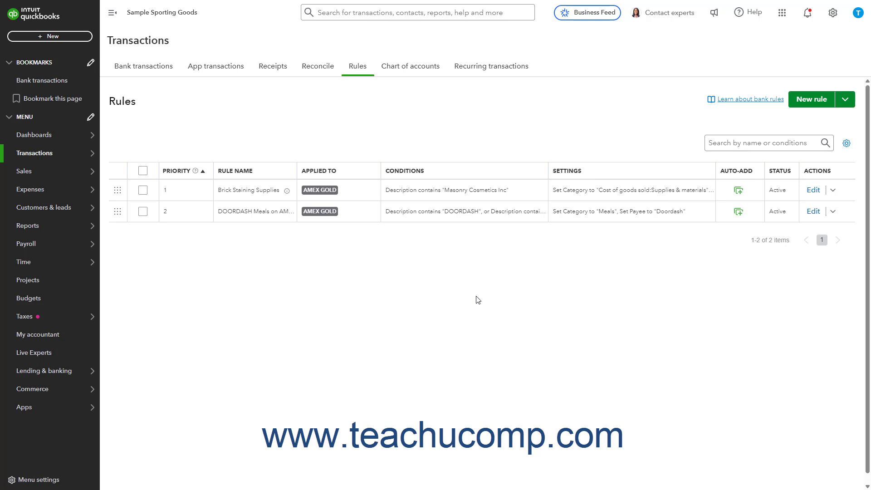
click(833, 212)
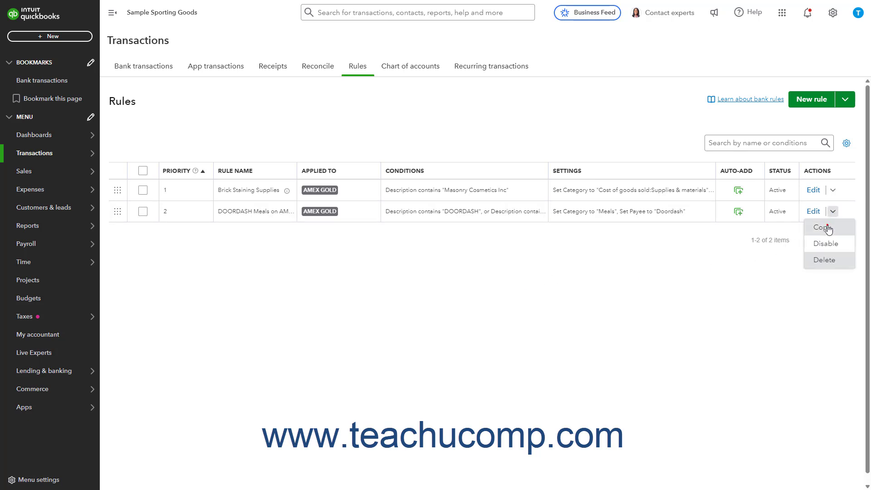
click(829, 229)
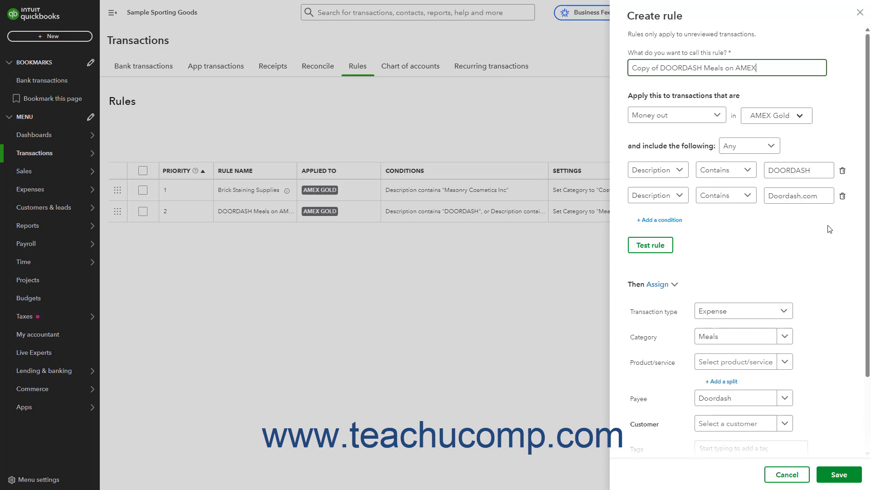
click(792, 474)
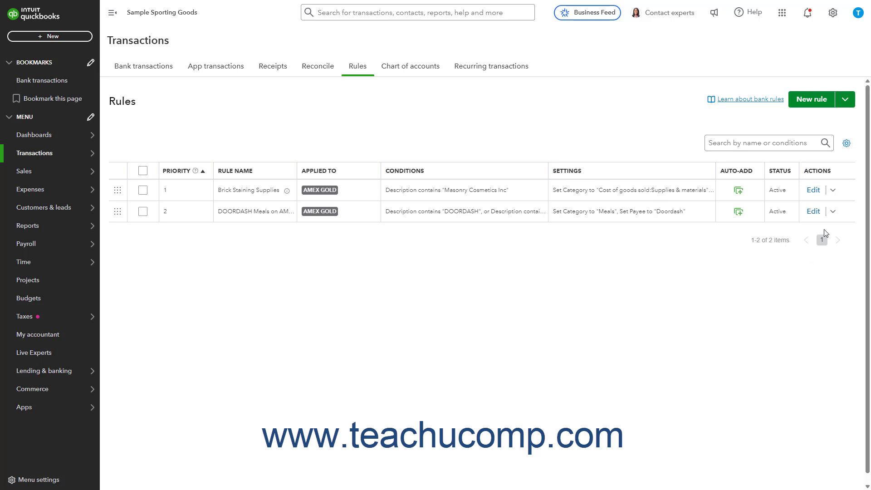
Disable the DOORDASH rule in the rules list and re-enable it
click(834, 212)
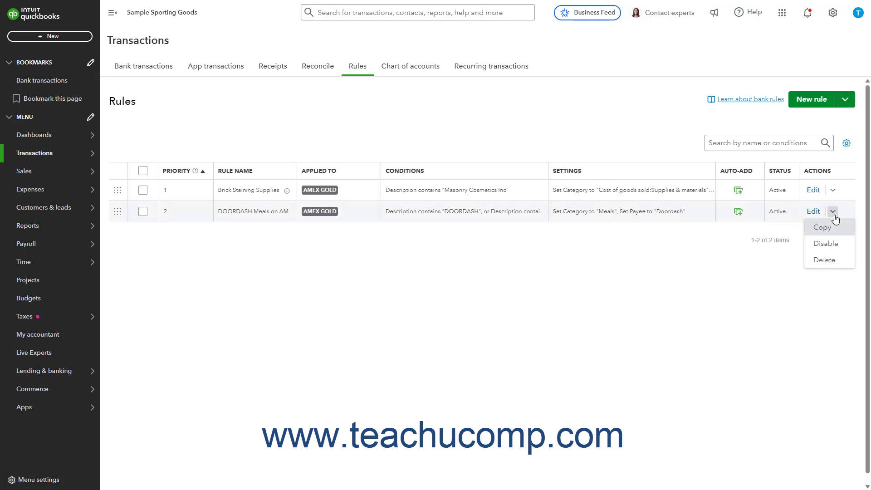
click(830, 248)
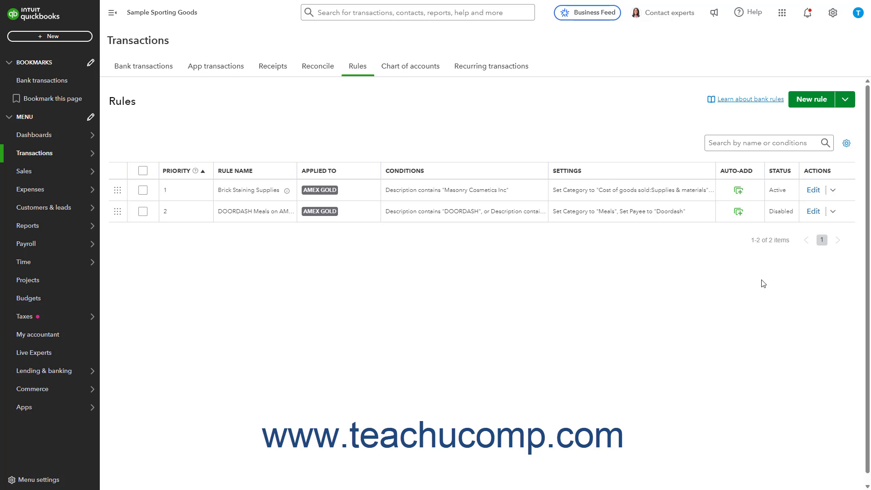
click(833, 212)
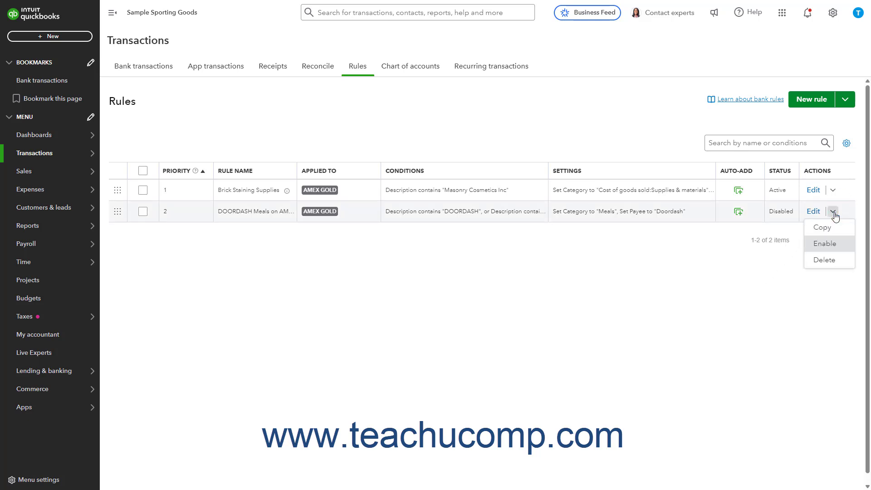
click(825, 244)
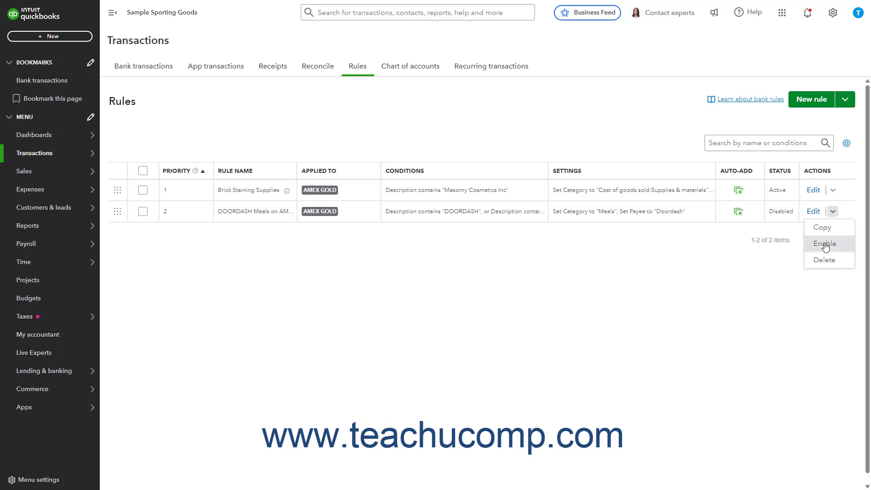